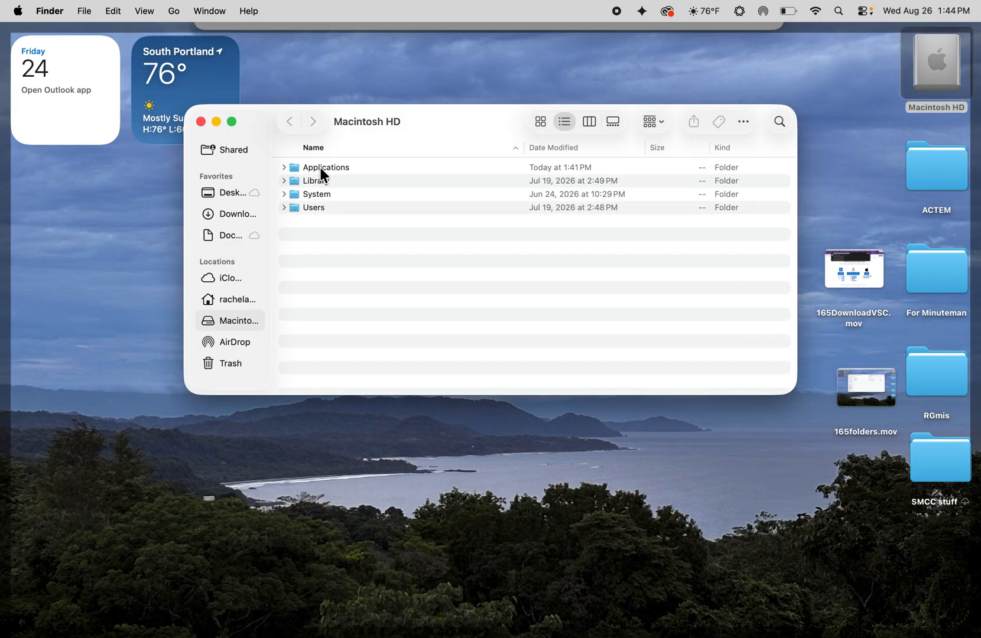
Add Visual Studio Code from the Applications folder to the Dock and close the Finder window.
double_click(320, 167)
scroll(320, 167, "down", 3)
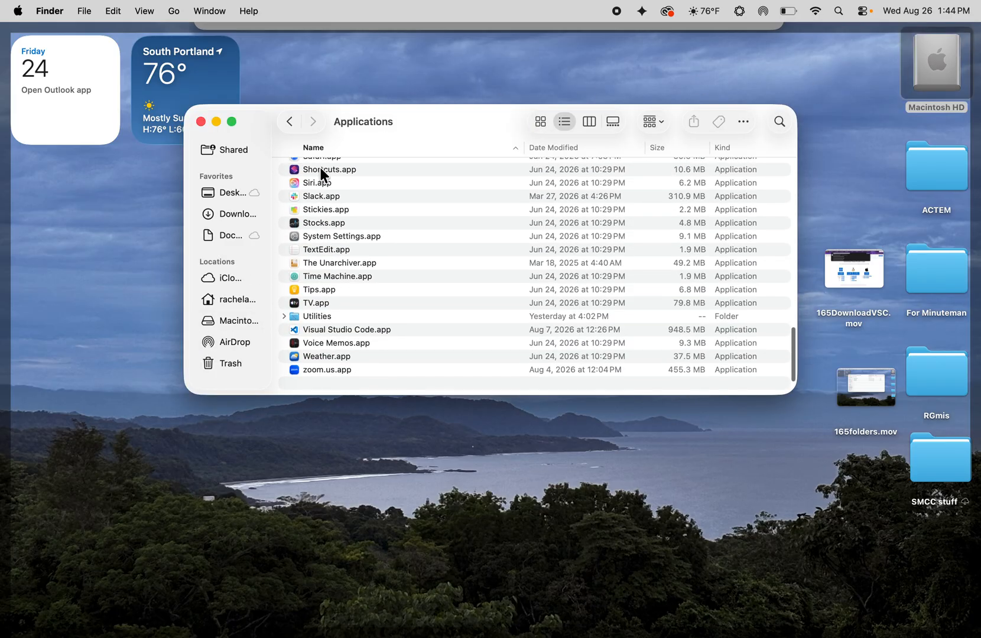
left_click(298, 345)
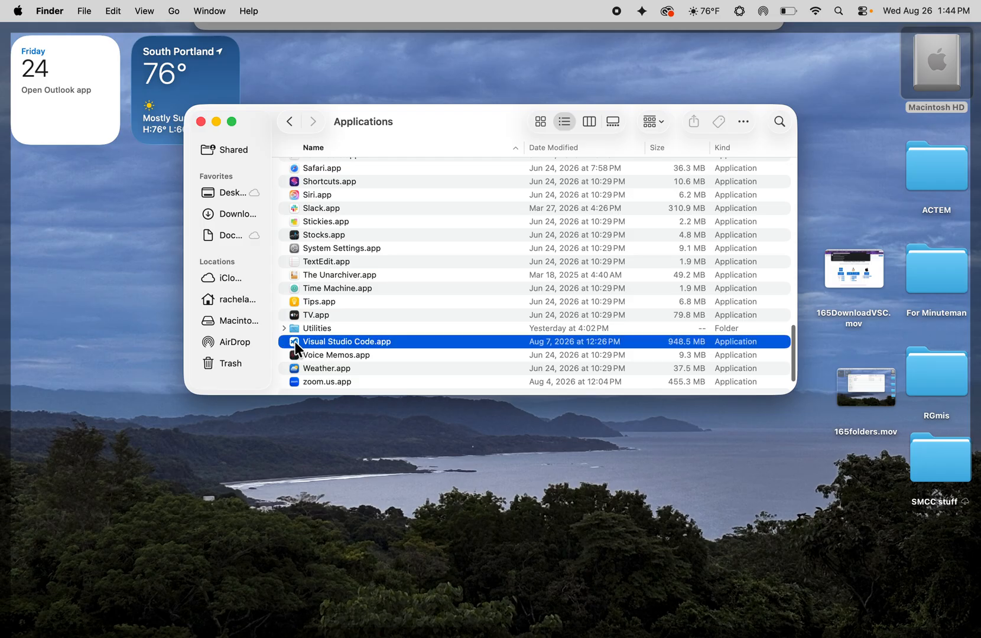
left_click_drag(298, 348, 572, 631)
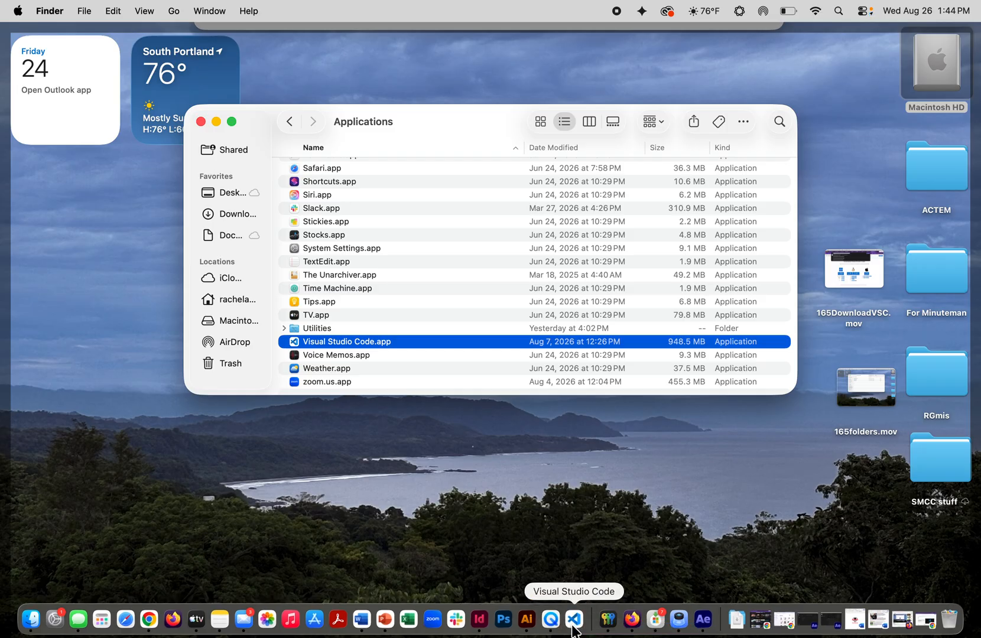
left_click(201, 122)
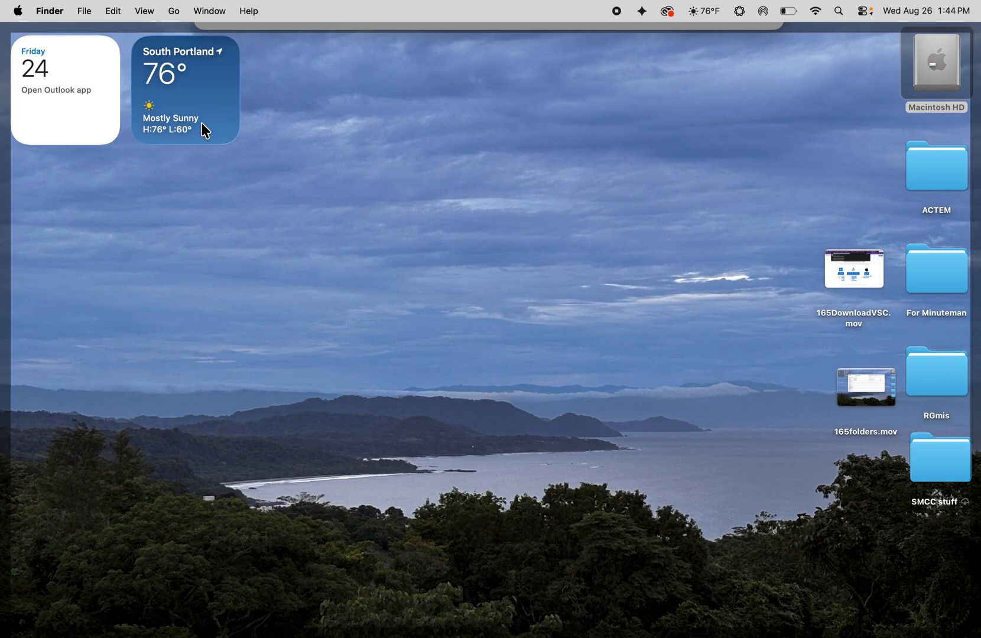
Launch Visual Studio Code, approve opening the downloaded app, and widen its window to nearly the full screen width.
left_click(576, 625)
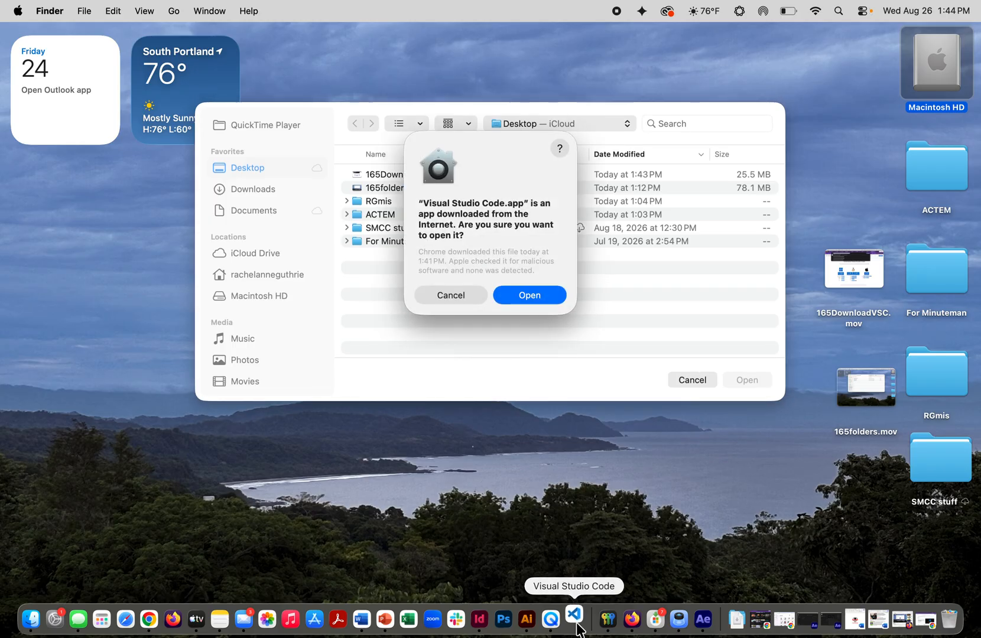
left_click(539, 298)
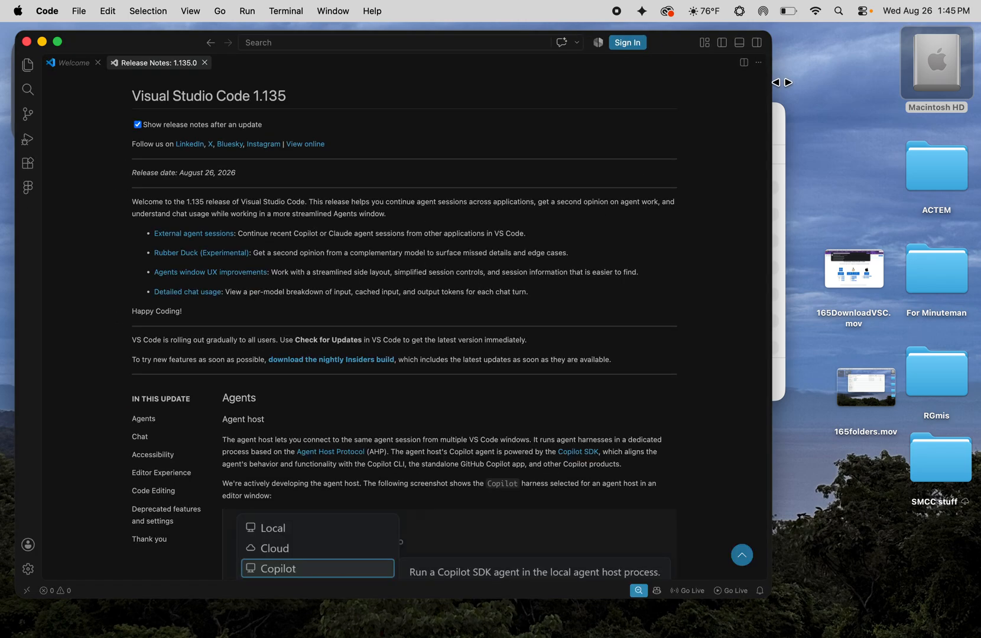
left_click_drag(781, 83, 976, 68)
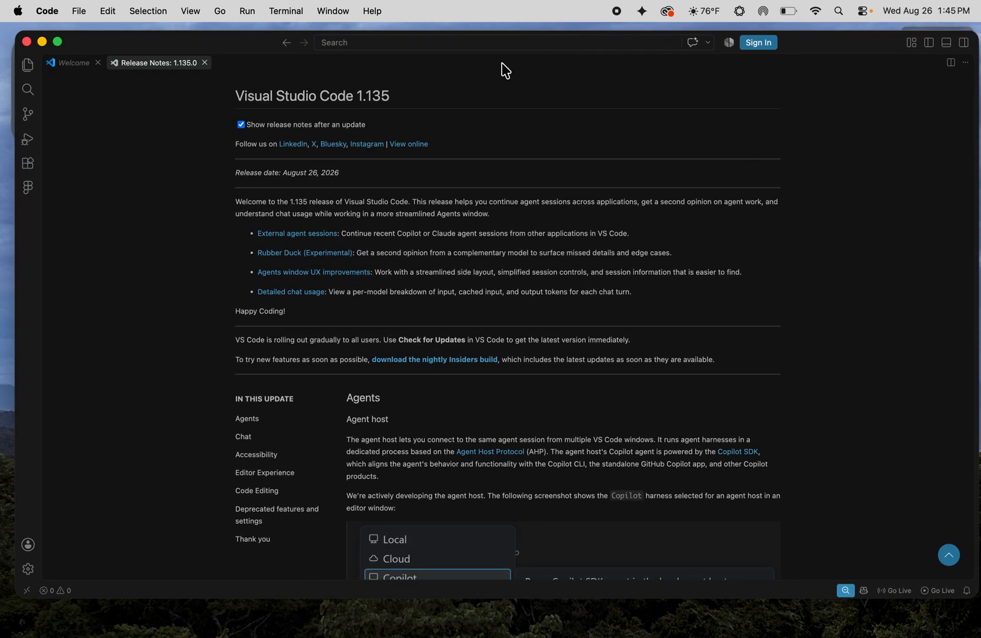
Turn off showing release notes after an update, and look at the Explorer and Search views.
left_click(241, 126)
left_click(27, 66)
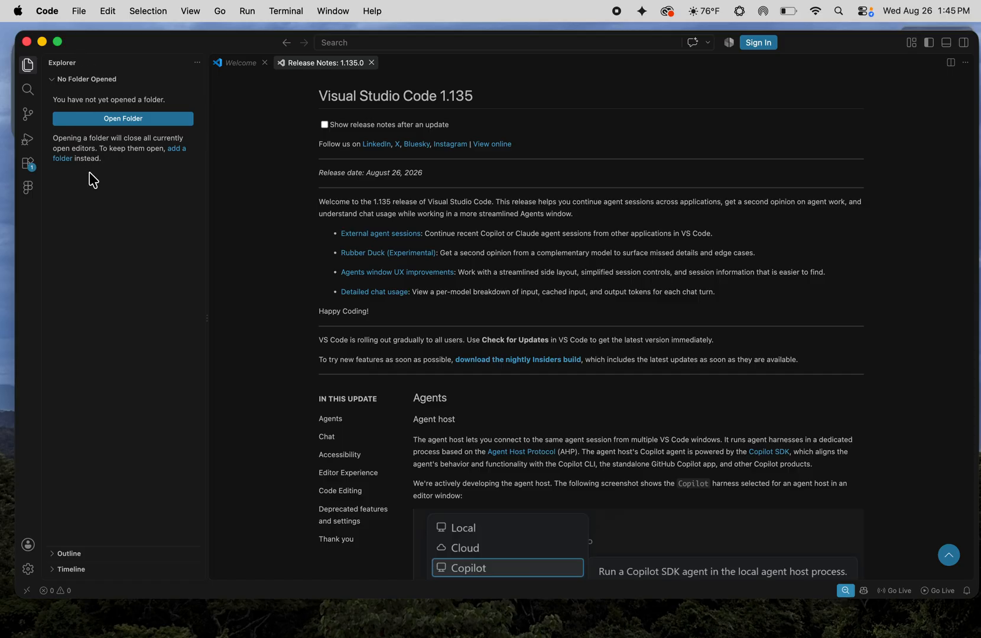
left_click(28, 89)
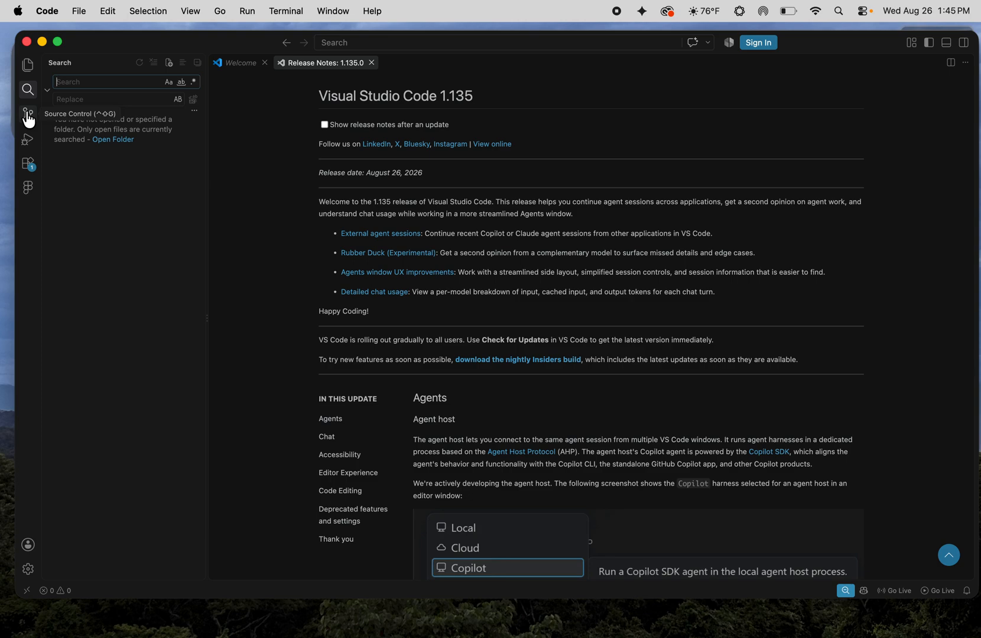
Search the extensions marketplace for "Auto" and examine the Auto Rename Tag extension's details and uninstall options.
left_click(27, 166)
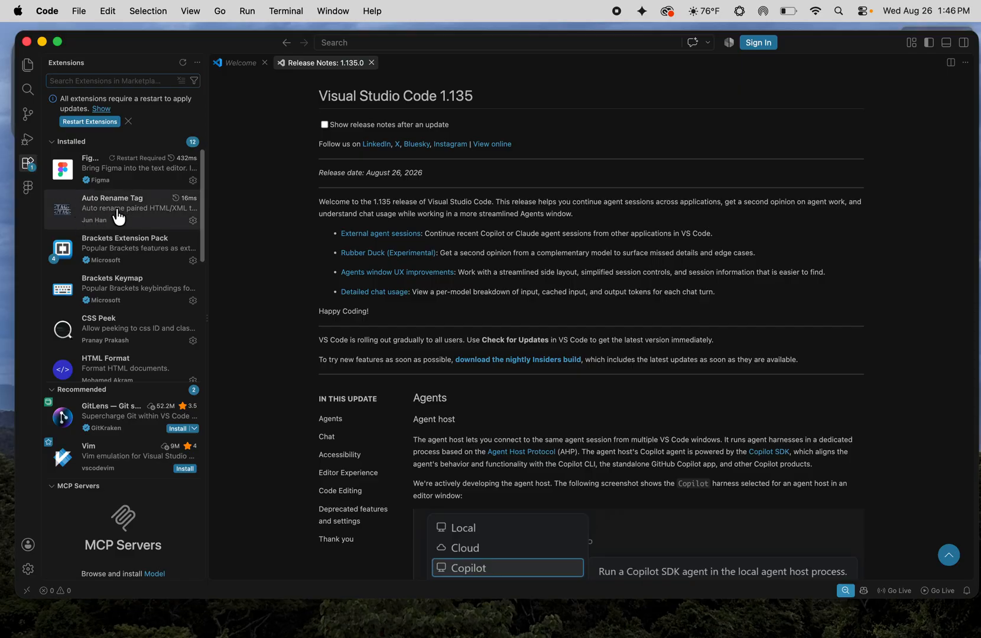
mouse_move(107, 219)
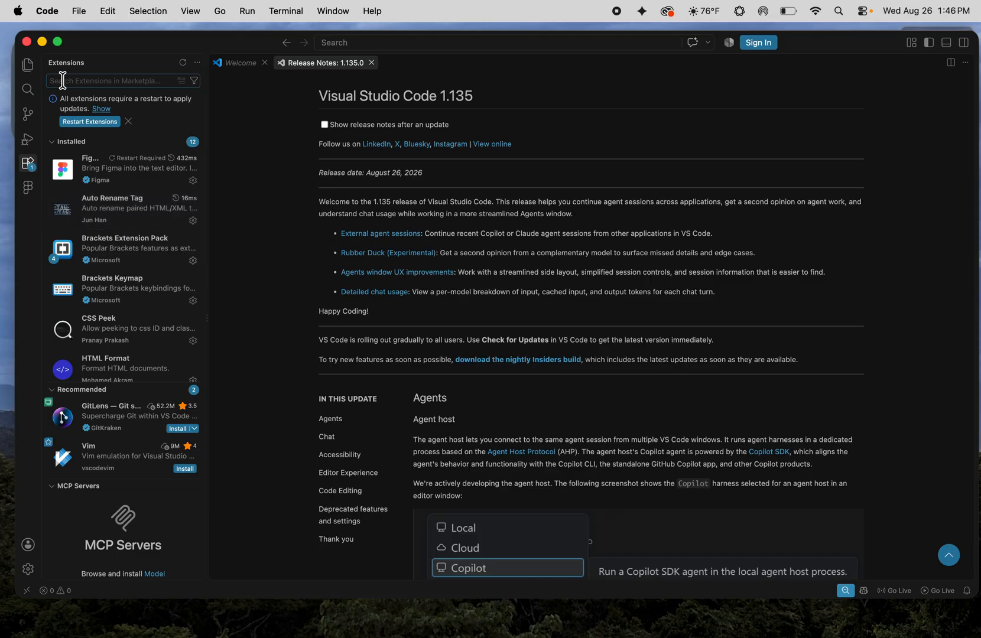
type("Auto")
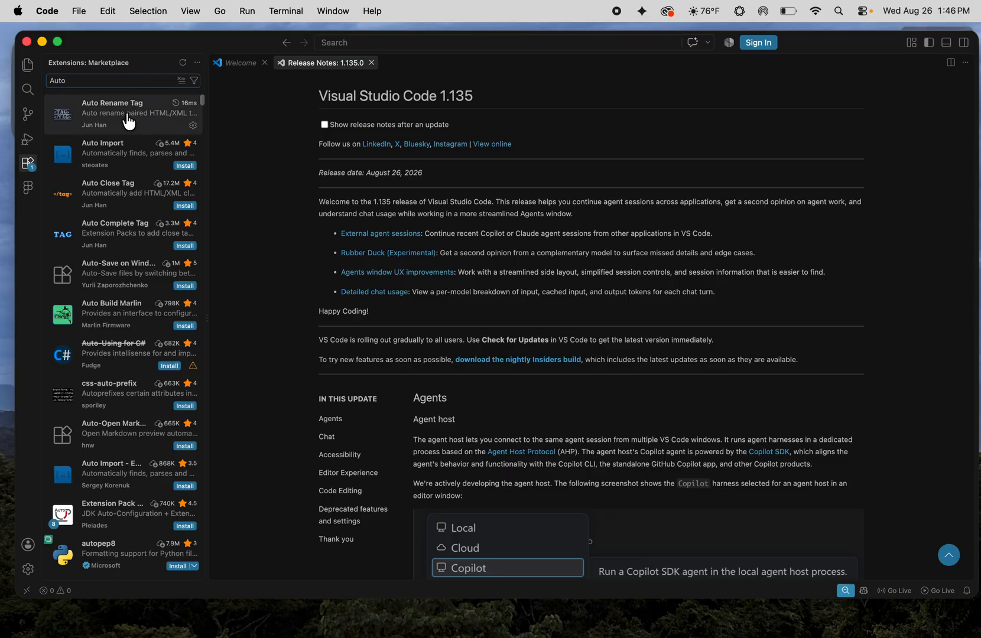
left_click(129, 121)
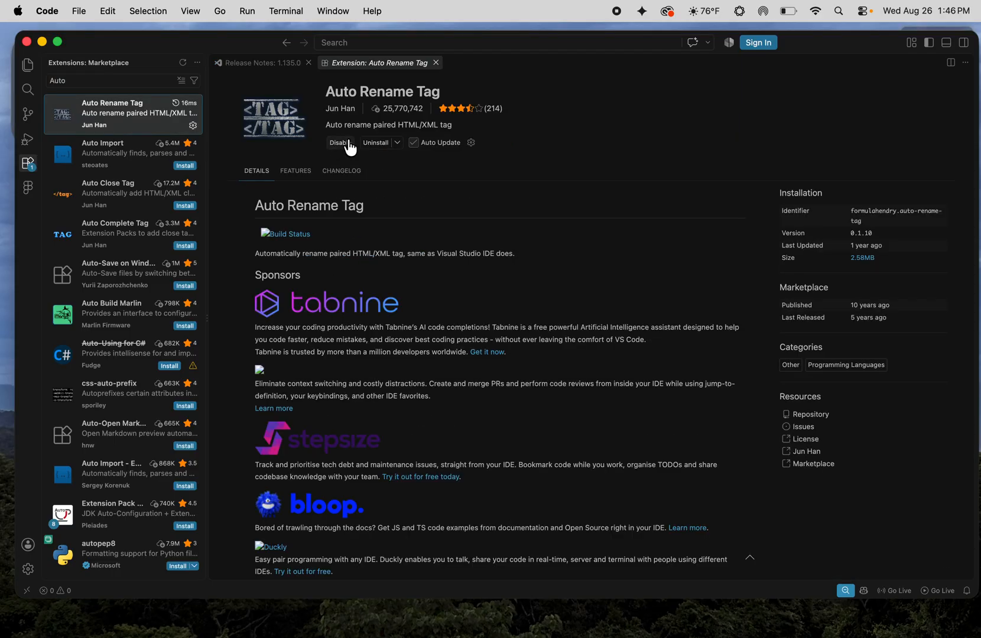
left_click(398, 143)
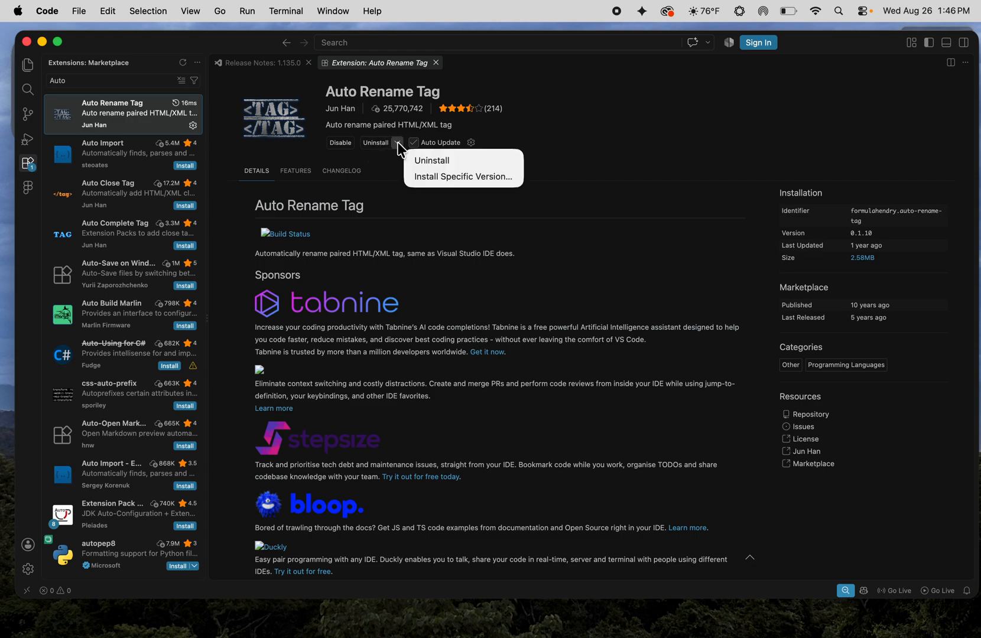
left_click(310, 156)
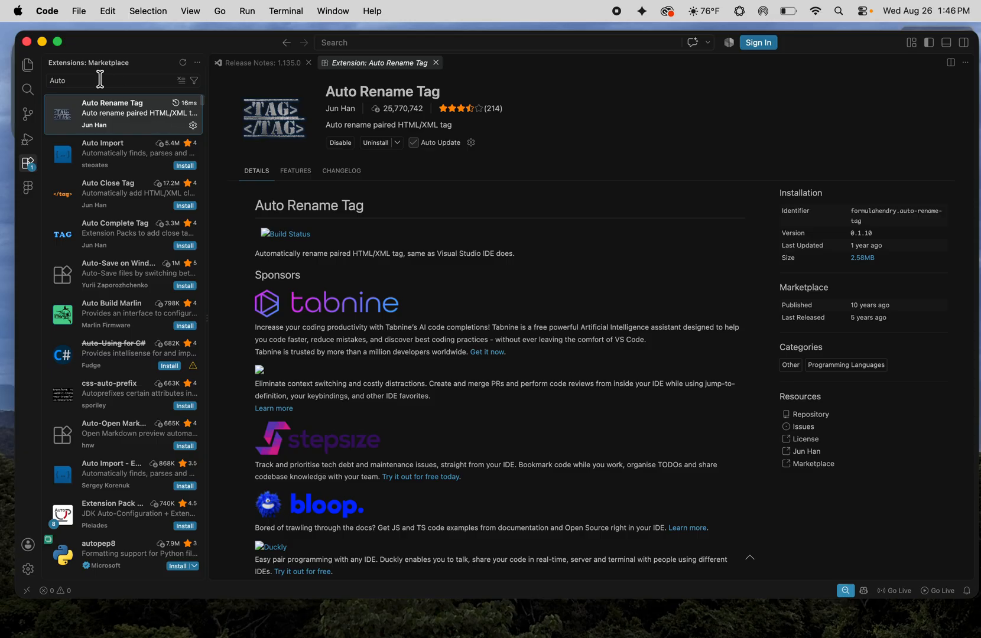
Search the extensions marketplace for "Prettier" and view the details of Prettier - Code formatter.
double_click(51, 79)
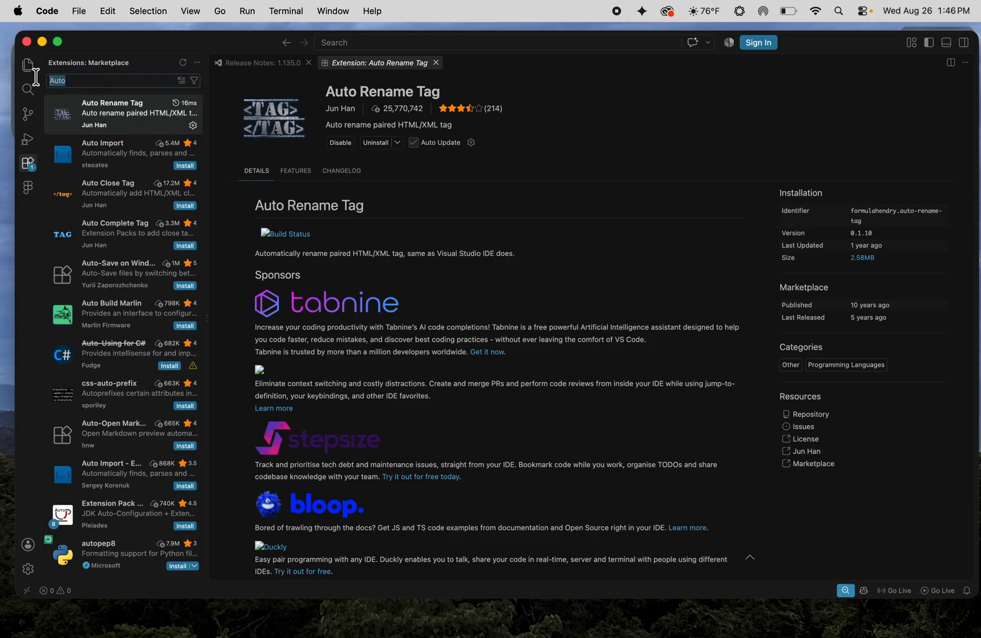
type("Prettier")
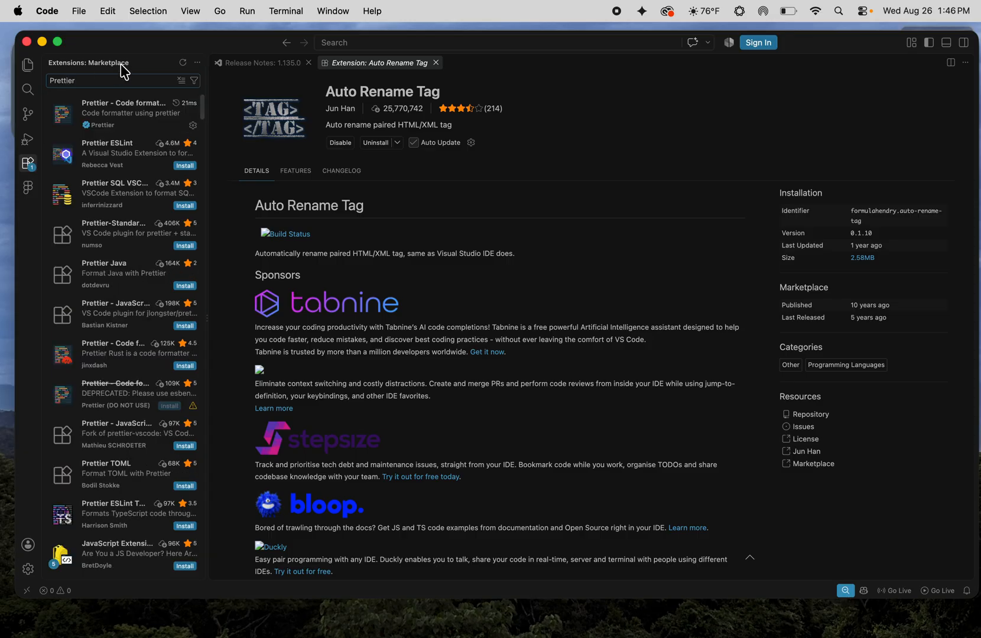
left_click(117, 122)
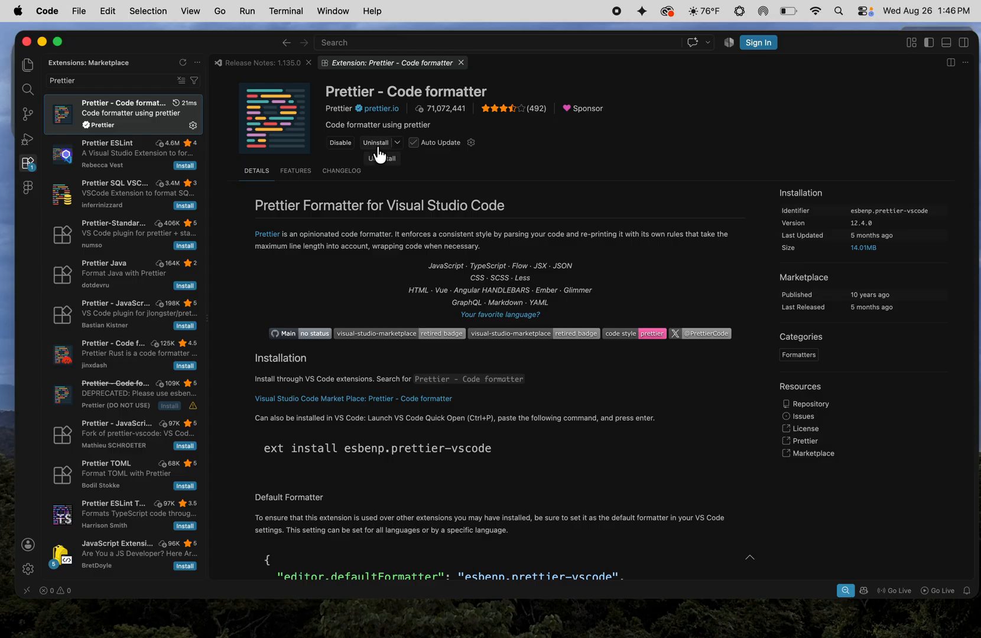
Search the extensions marketplace for "Brackets Exten" and examine the extensions included in Brackets Extension Pack.
left_click(99, 81)
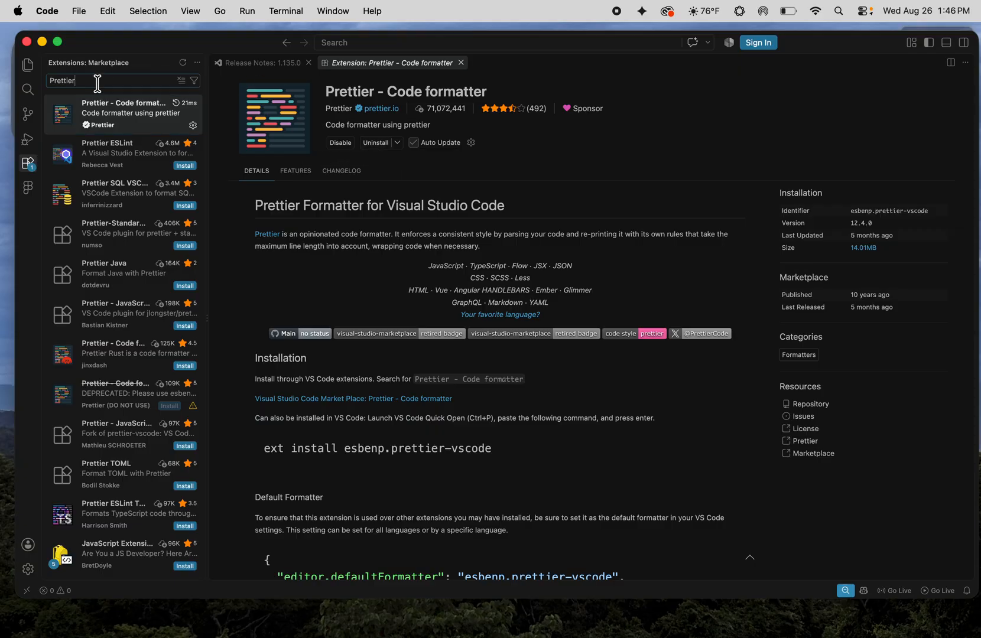
key("super+a")
type("Brackets Exten")
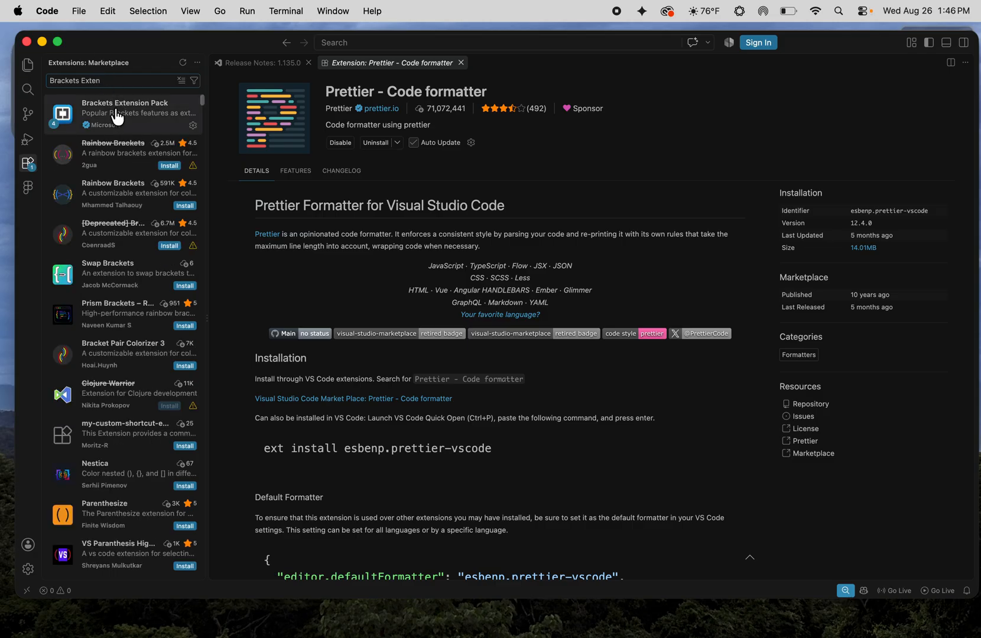
left_click(117, 117)
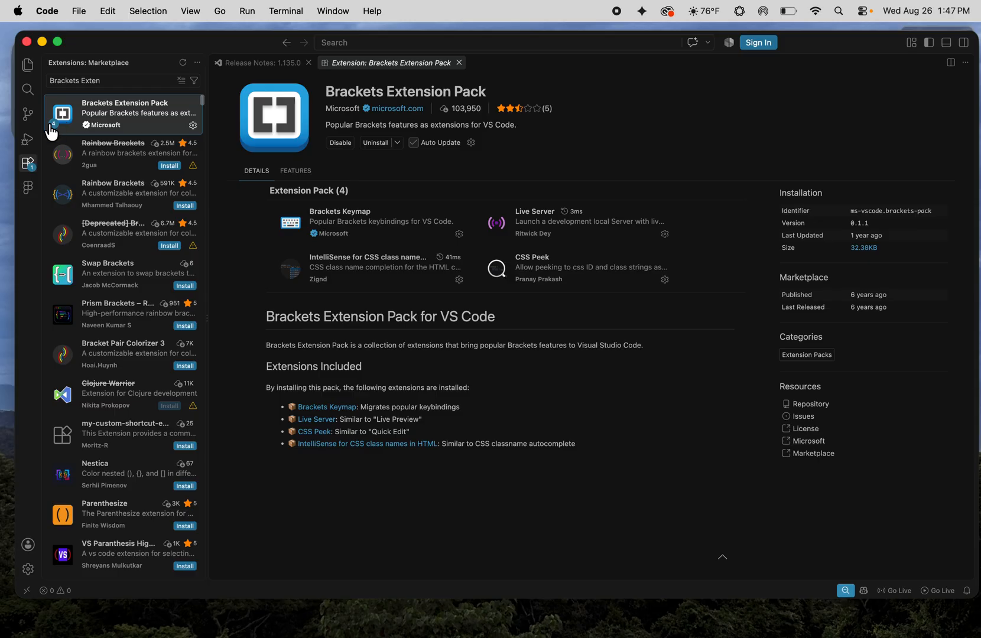
mouse_move(55, 135)
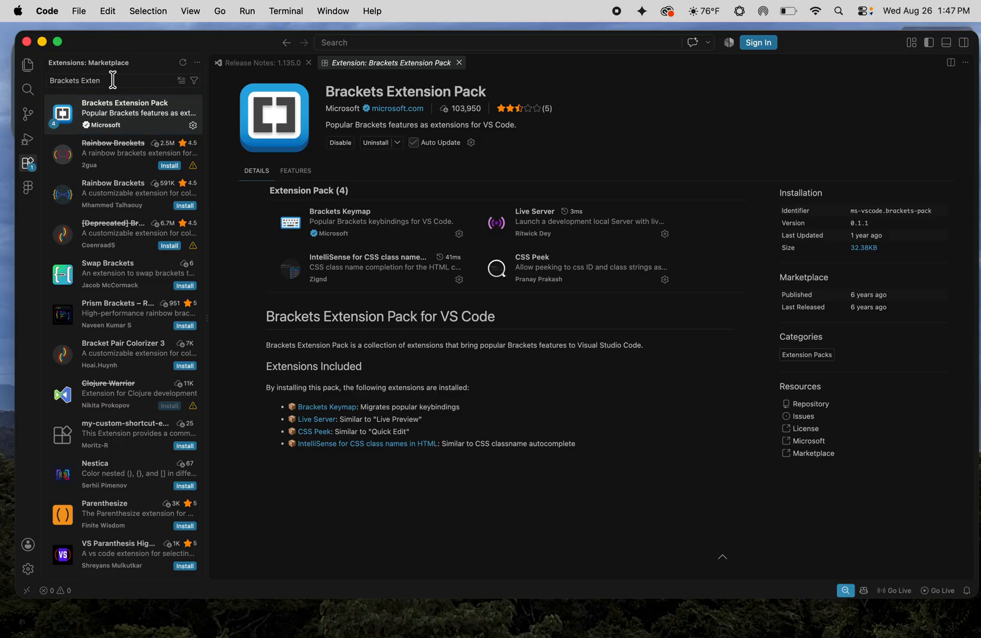
Search the extensions marketplace for "Color Picker" and view the details of macOS Color Picker.
left_click_drag(112, 81, 48, 78)
type("Color Picker")
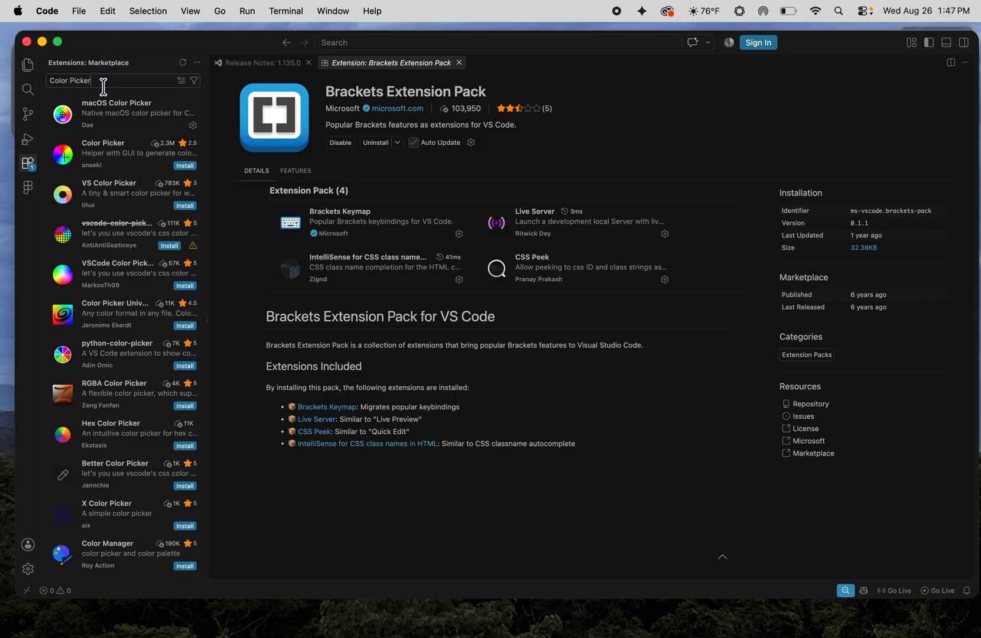
left_click(112, 124)
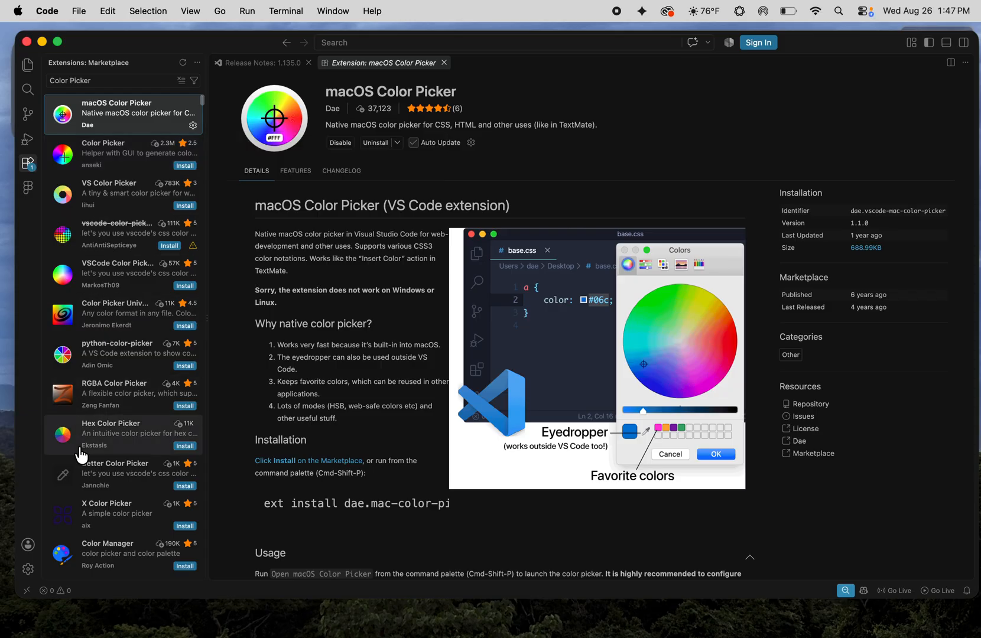
Open the user settings, select the Editor: Font Size value, and move the window to the screen's upper-left corner.
left_click(29, 569)
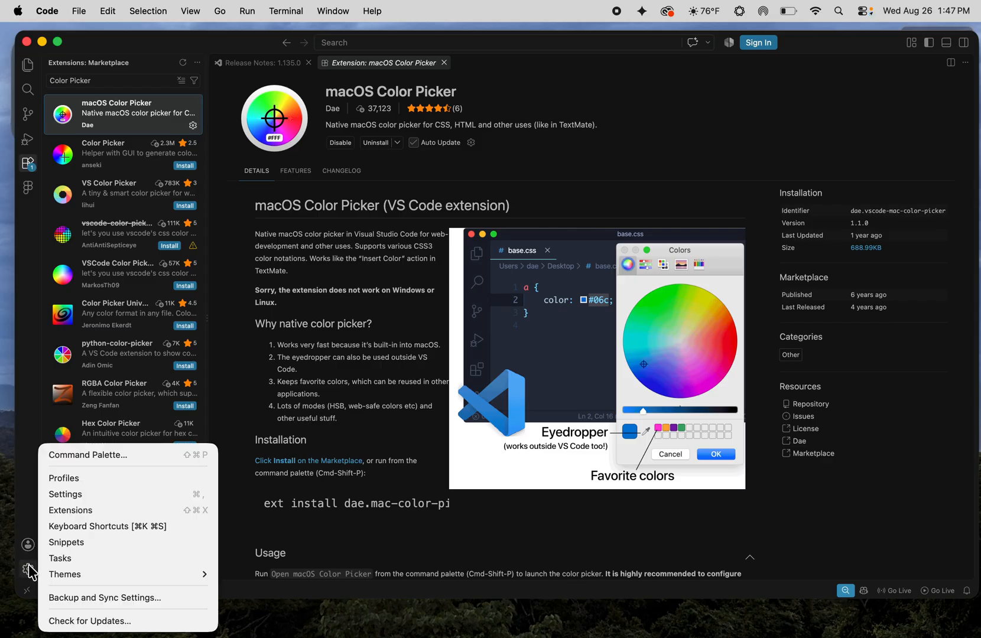
left_click(66, 495)
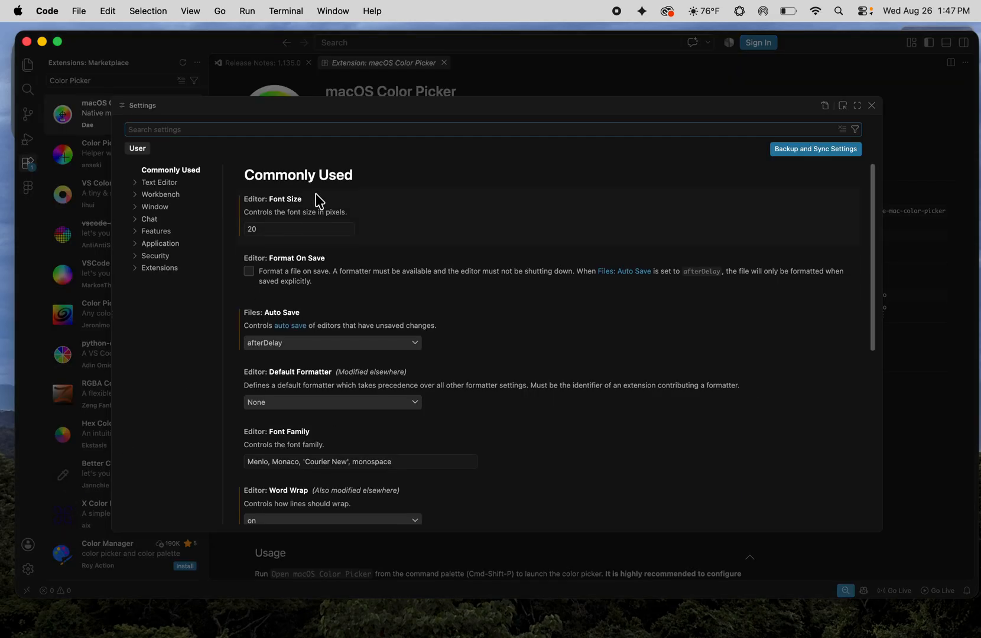
double_click(276, 228)
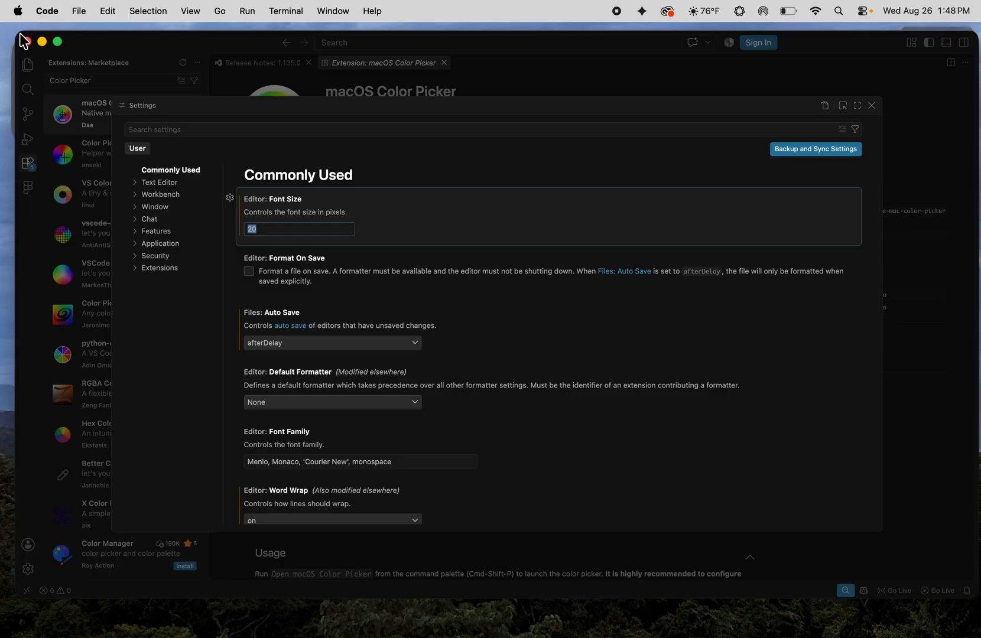
left_click_drag(20, 34, 2, 25)
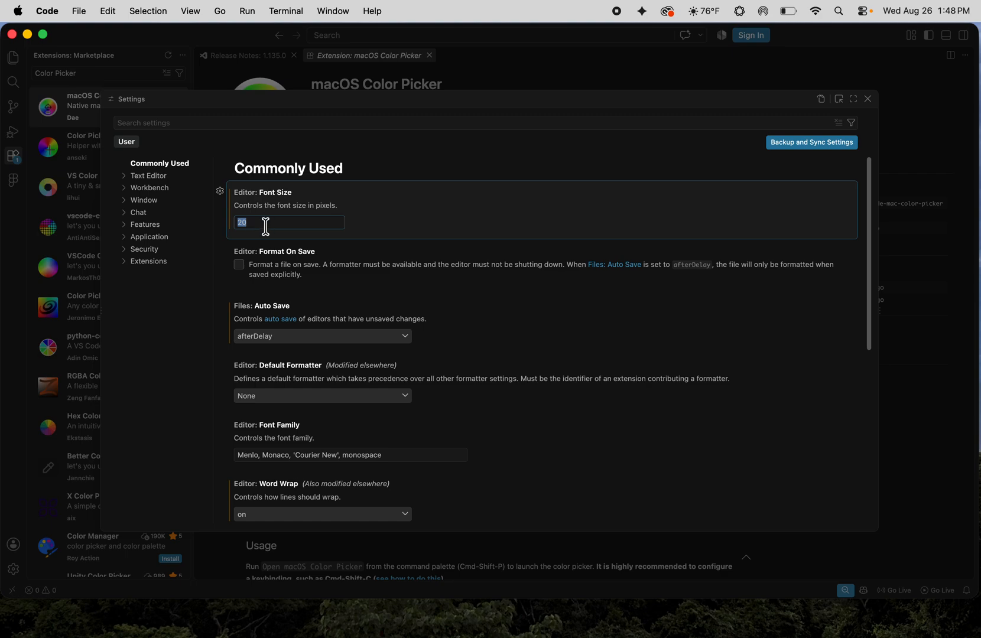
left_click(263, 223)
Enable Editor: Format On Save and set Files: Auto Save to afterDelay.
left_click(240, 267)
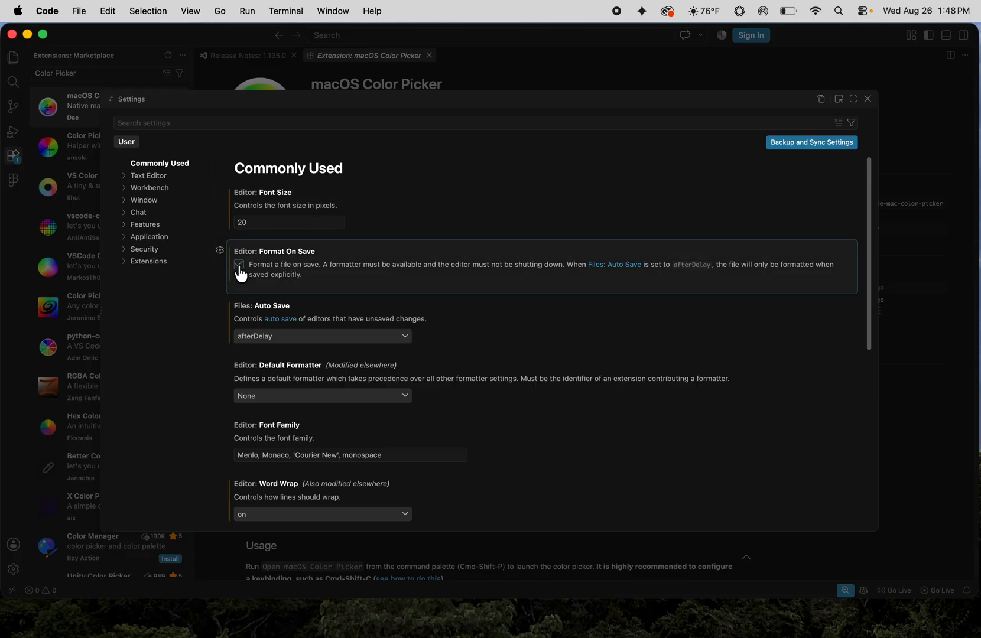
left_click(267, 337)
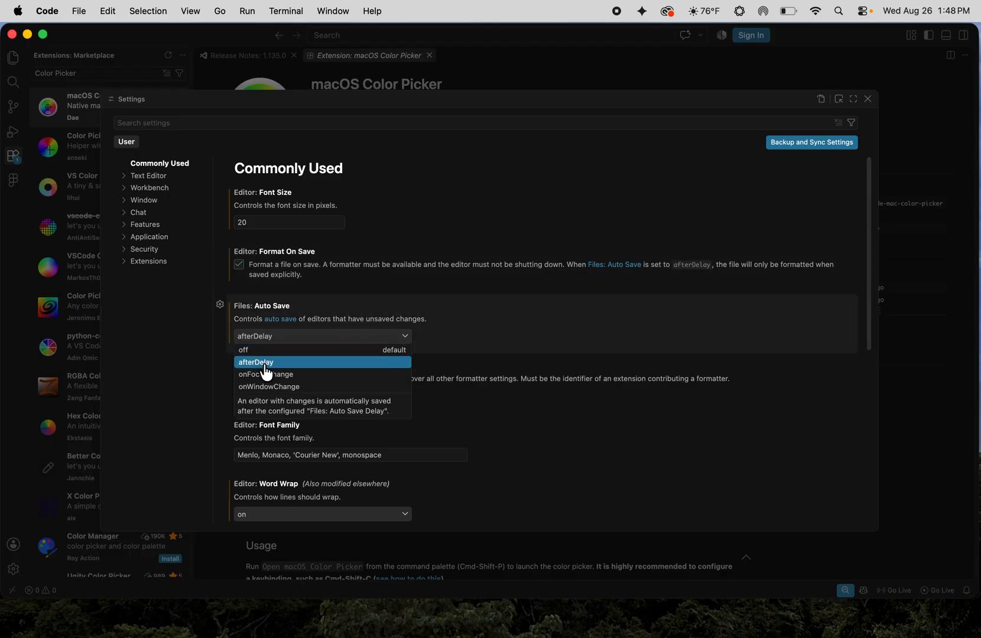
left_click(267, 363)
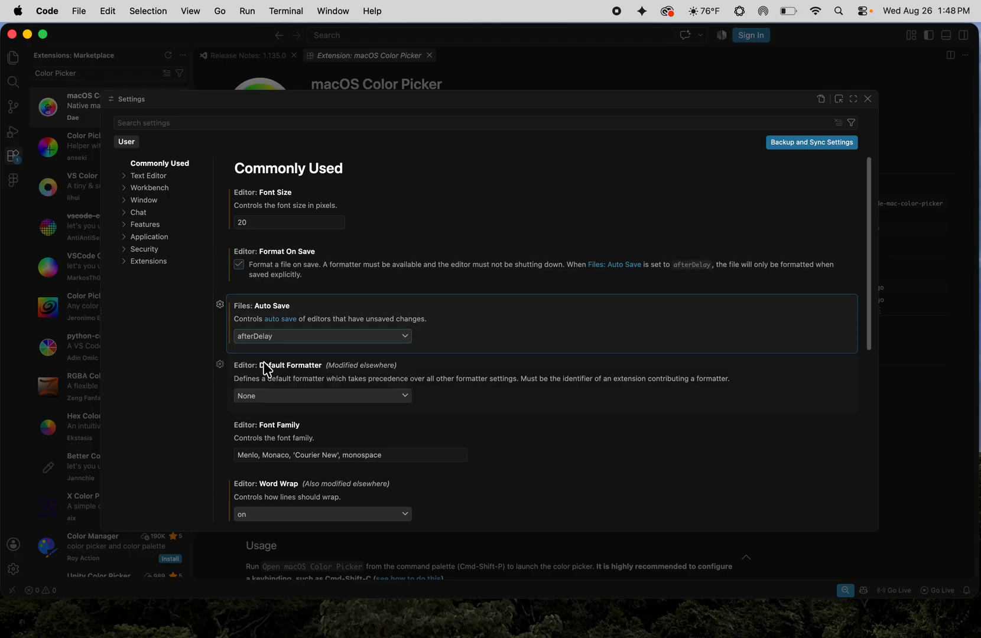
Set Editor: Word Wrap to on in the commonly used settings.
scroll(272, 390, "down", 3)
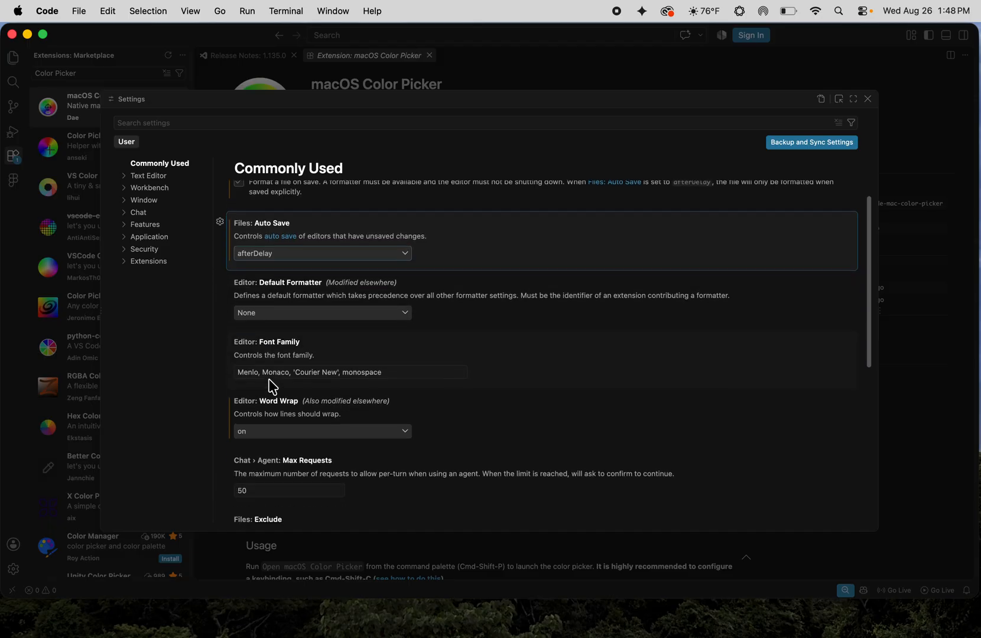
left_click(267, 439)
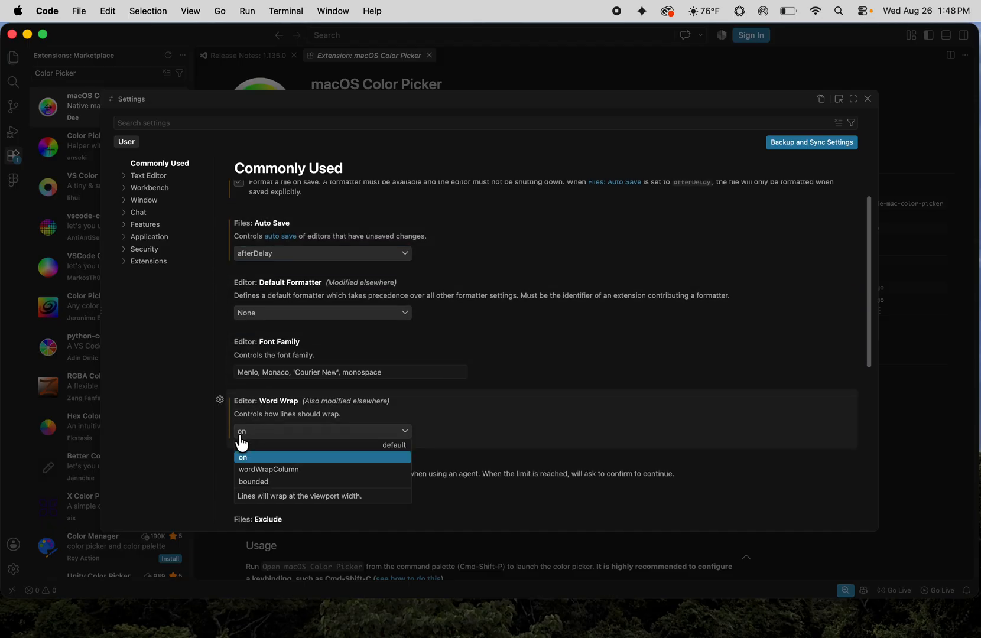
left_click(251, 438)
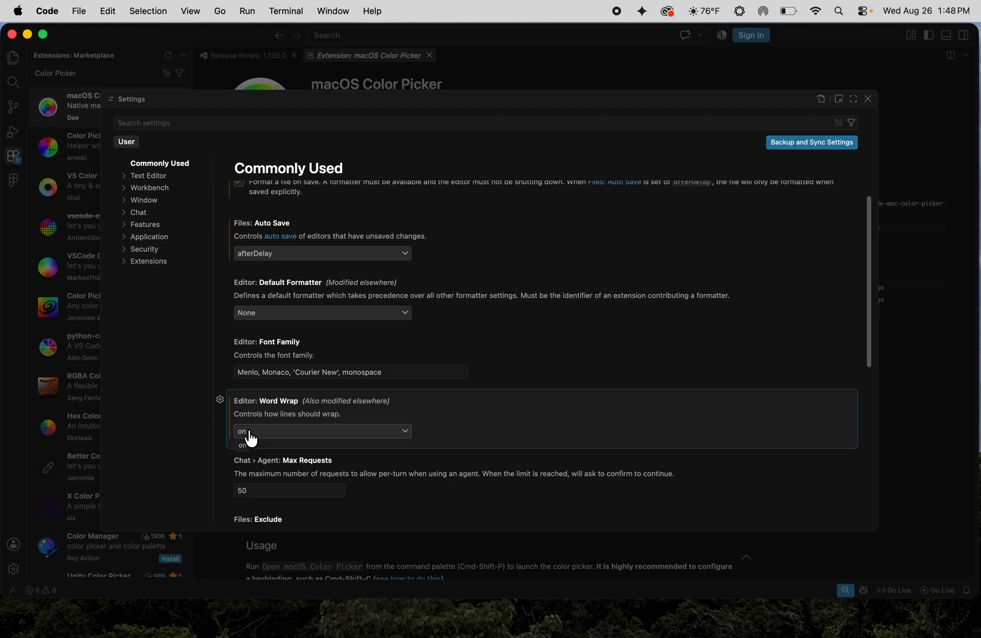
scroll(251, 439, "down", 4)
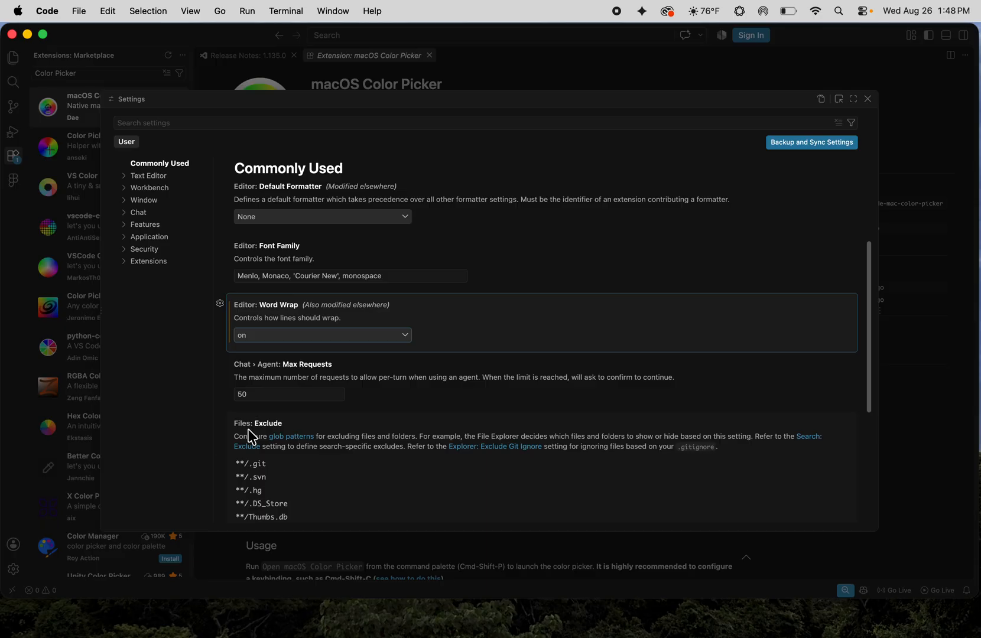
Search the settings for "HTML:", view the HTML: Auto Closing Tags option, and clear the search to browse the commonly used settings.
scroll(251, 438, "down", 3)
scroll(251, 437, "up", 10)
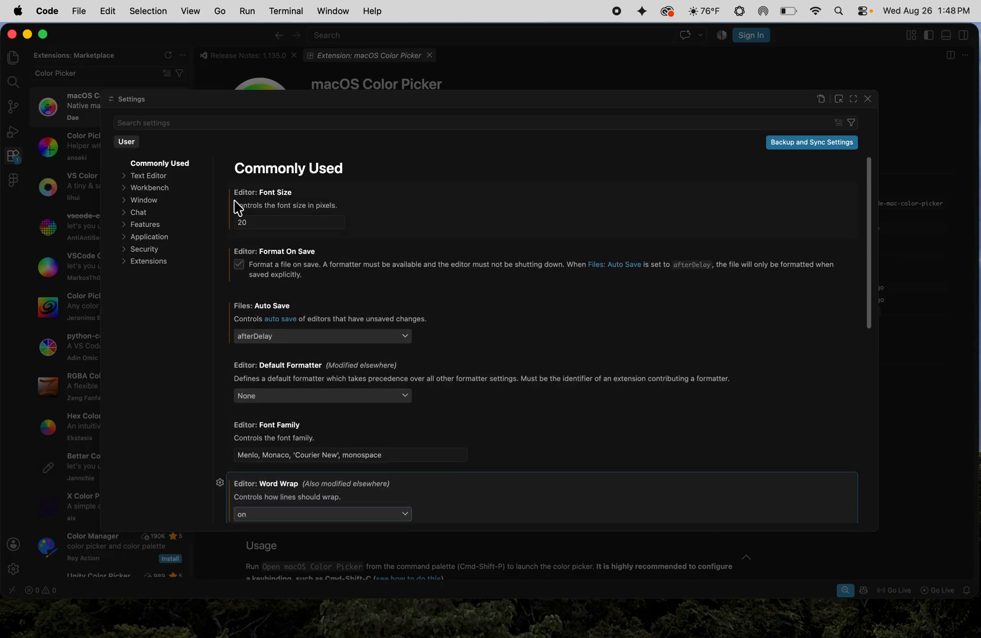
left_click(188, 122)
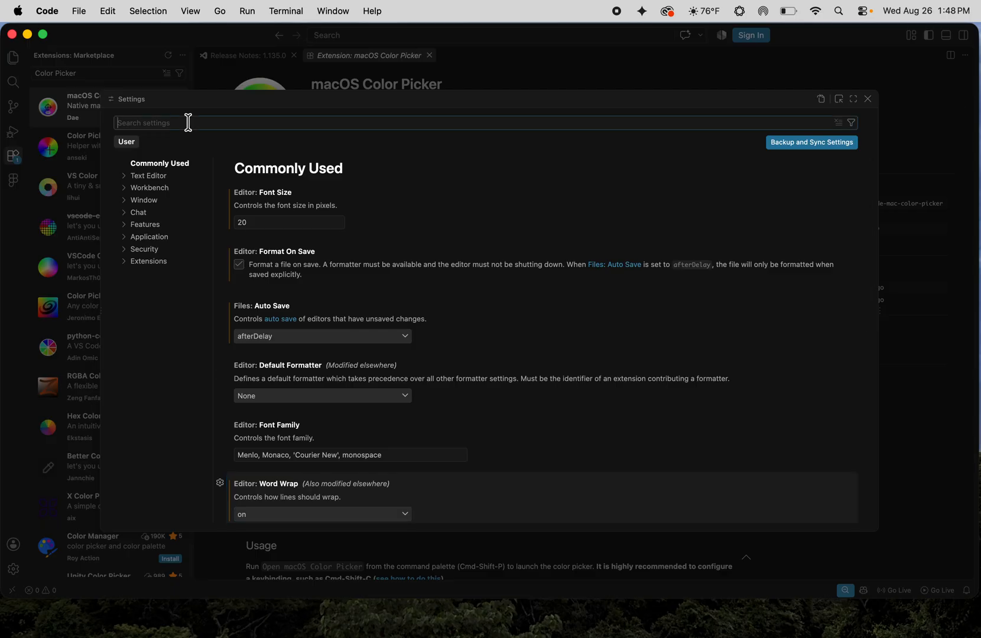
type("HTML:")
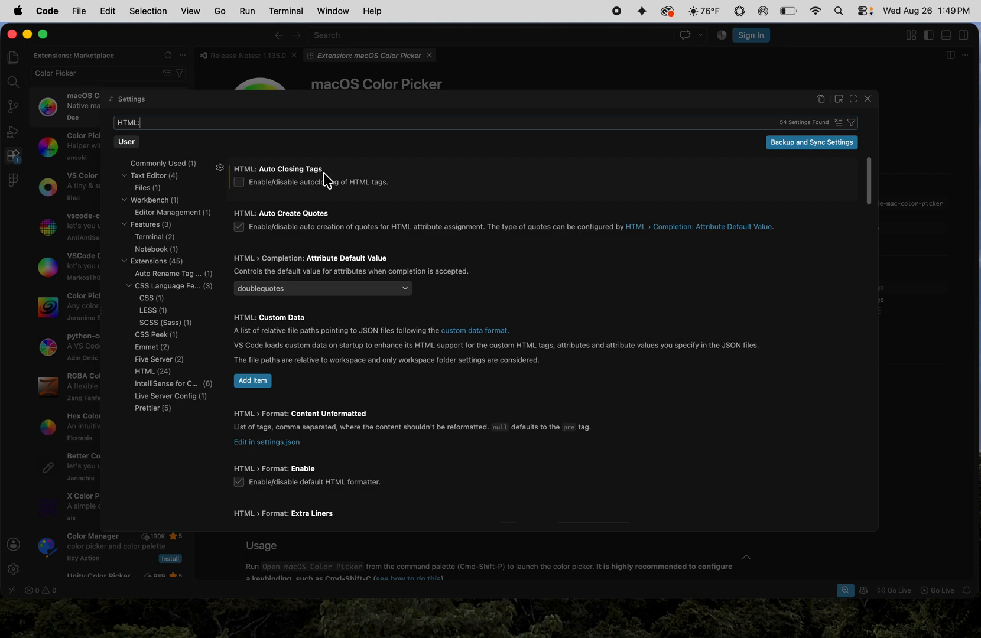
scroll(275, 374, "down", 5)
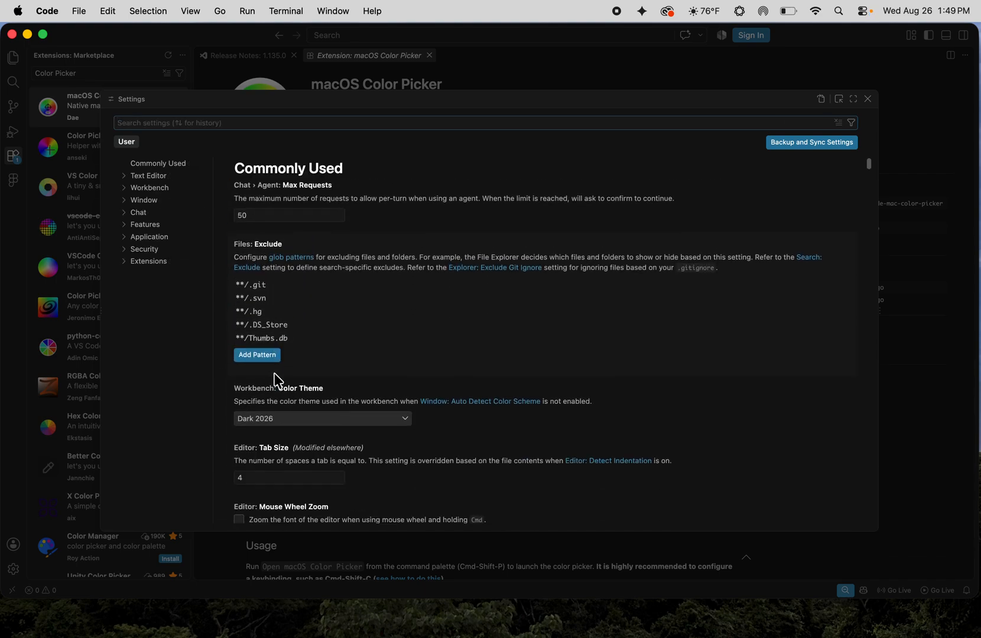
scroll(277, 380, "down", 10)
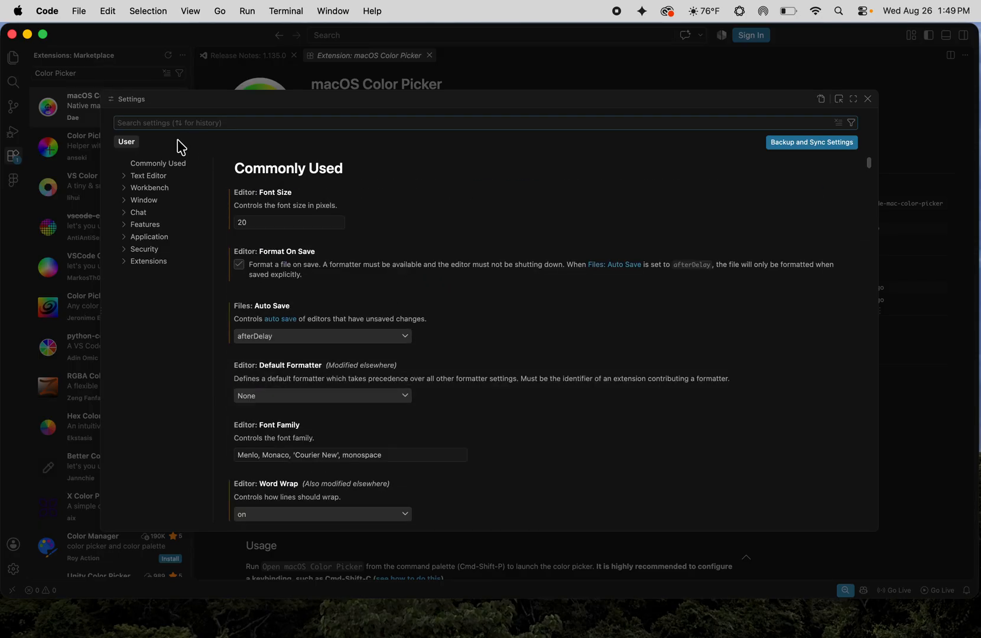
Search the settings for "Indent", find Editor: Tab Size among the results and place the cursor in its value.
left_click(171, 123)
type("Indent")
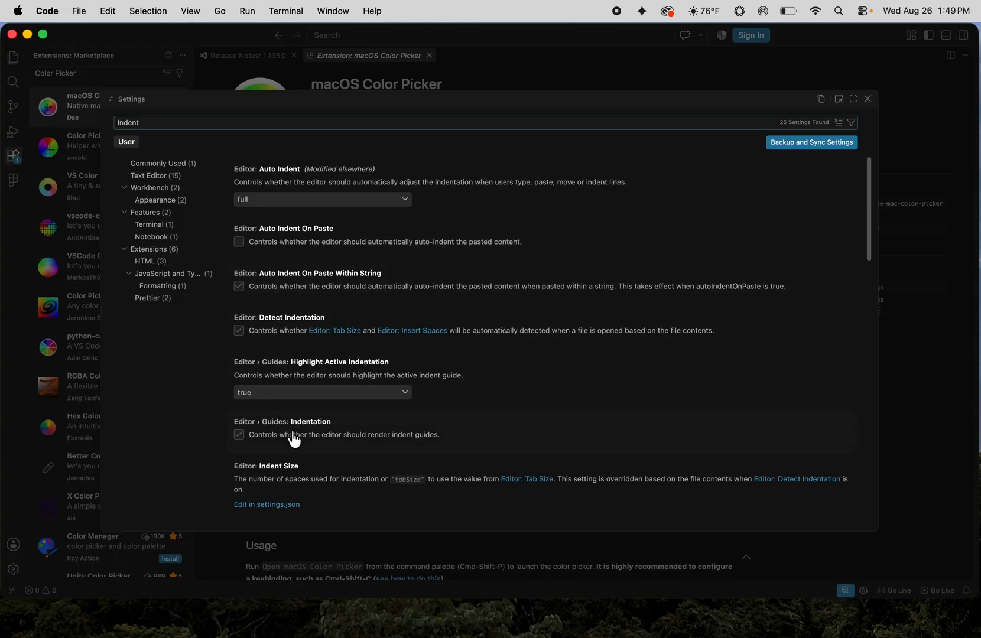
scroll(292, 434, "down", 3)
scroll(292, 430, "down", 3)
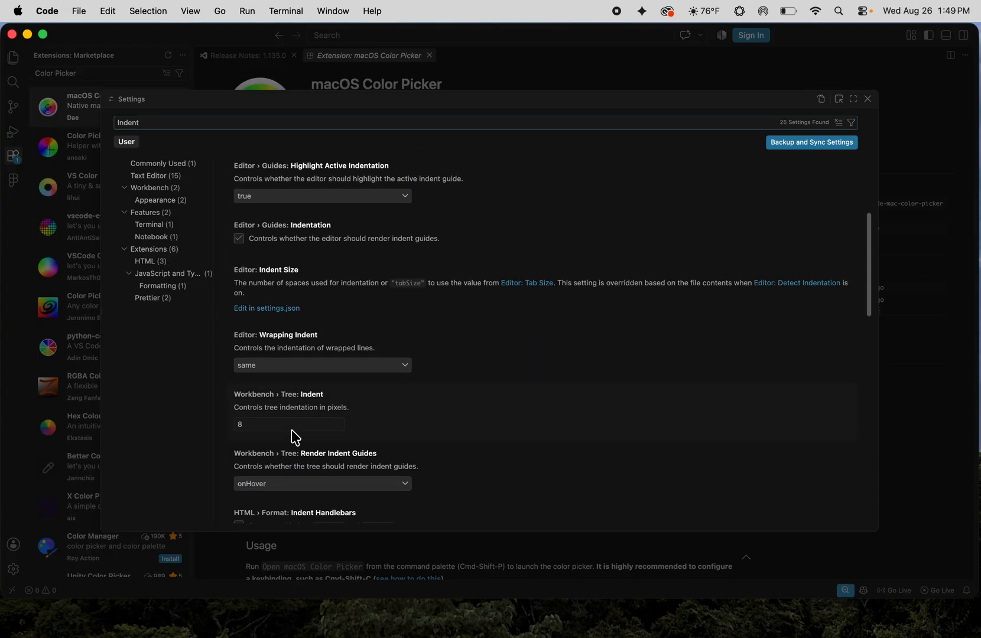
scroll(292, 431, "down", 5)
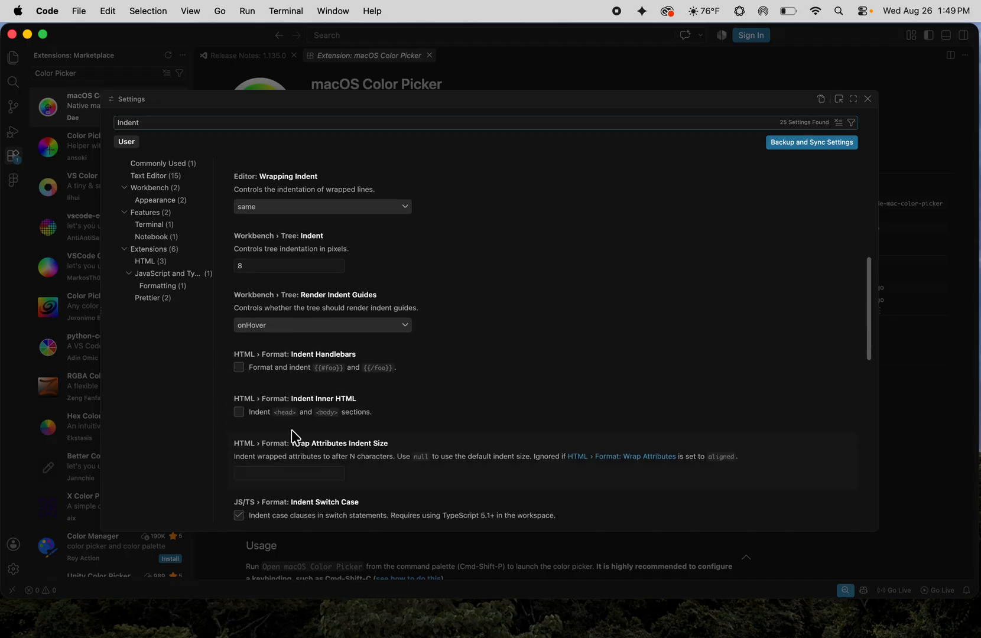
scroll(291, 430, "down", 1)
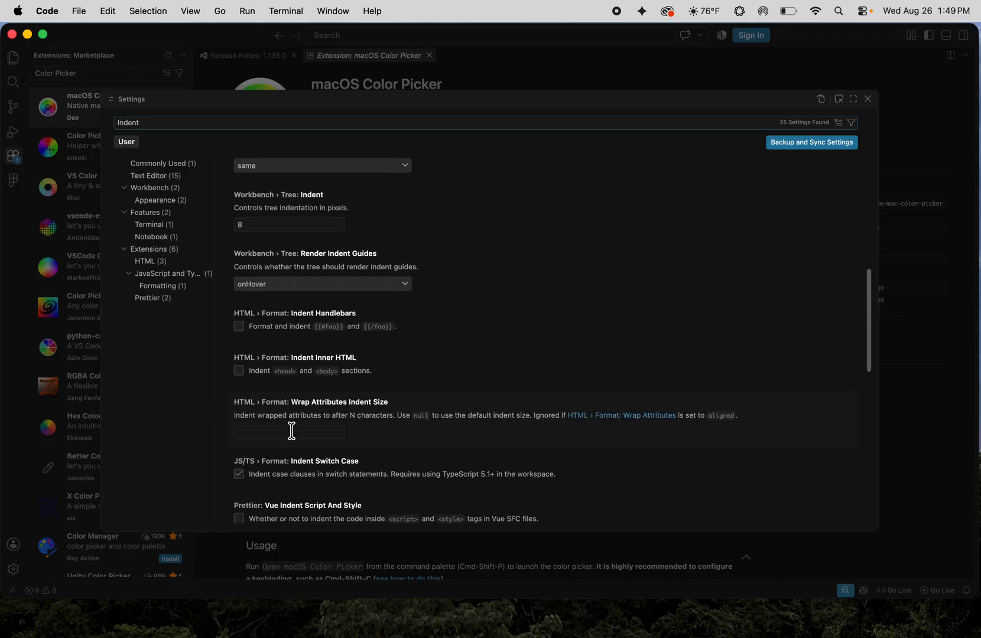
scroll(292, 430, "down", 3)
scroll(293, 437, "down", 5)
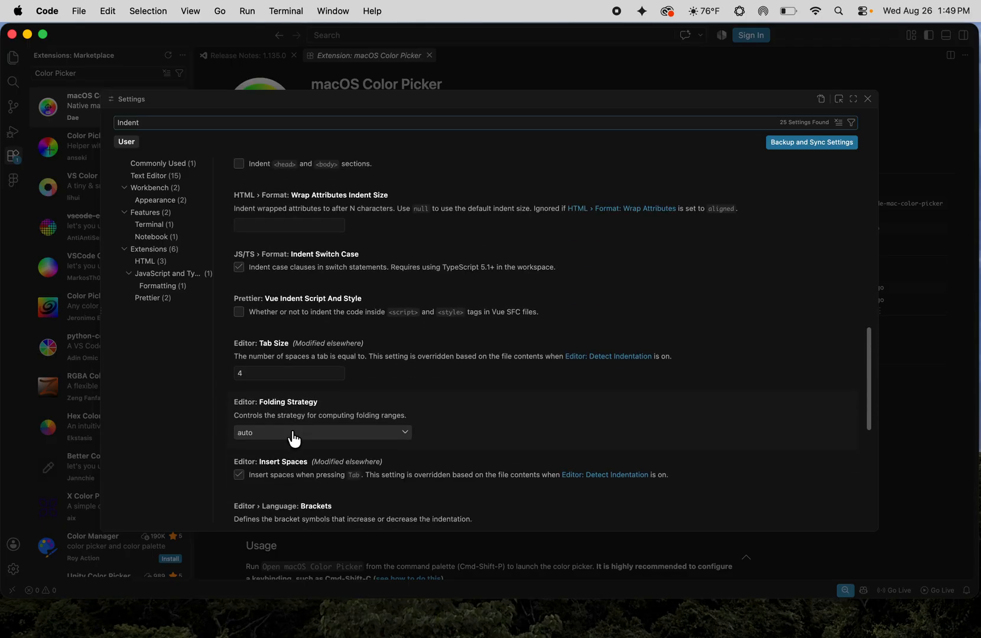
left_click(244, 371)
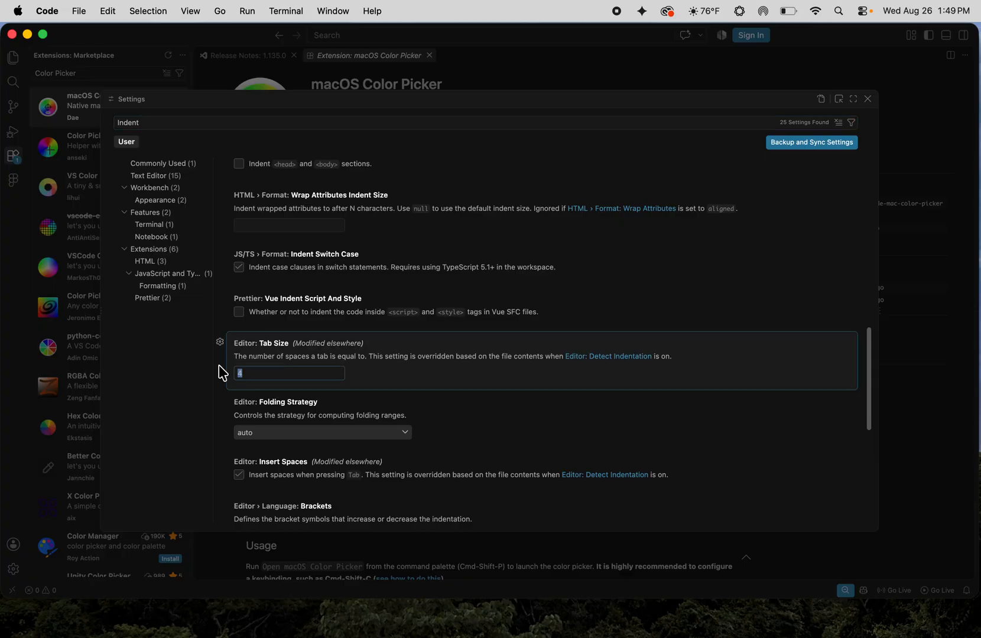
left_click(253, 373)
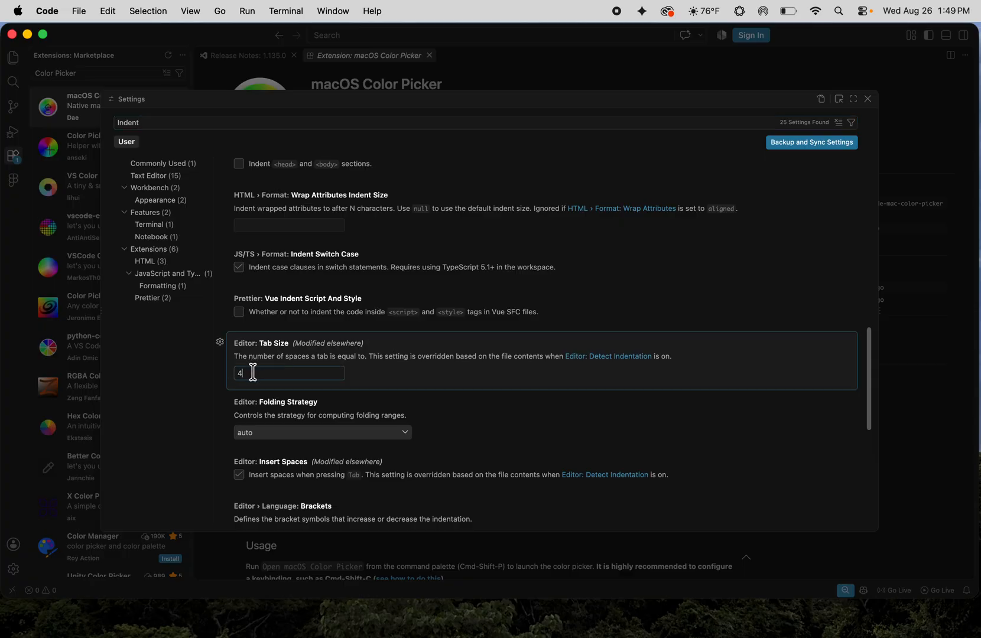